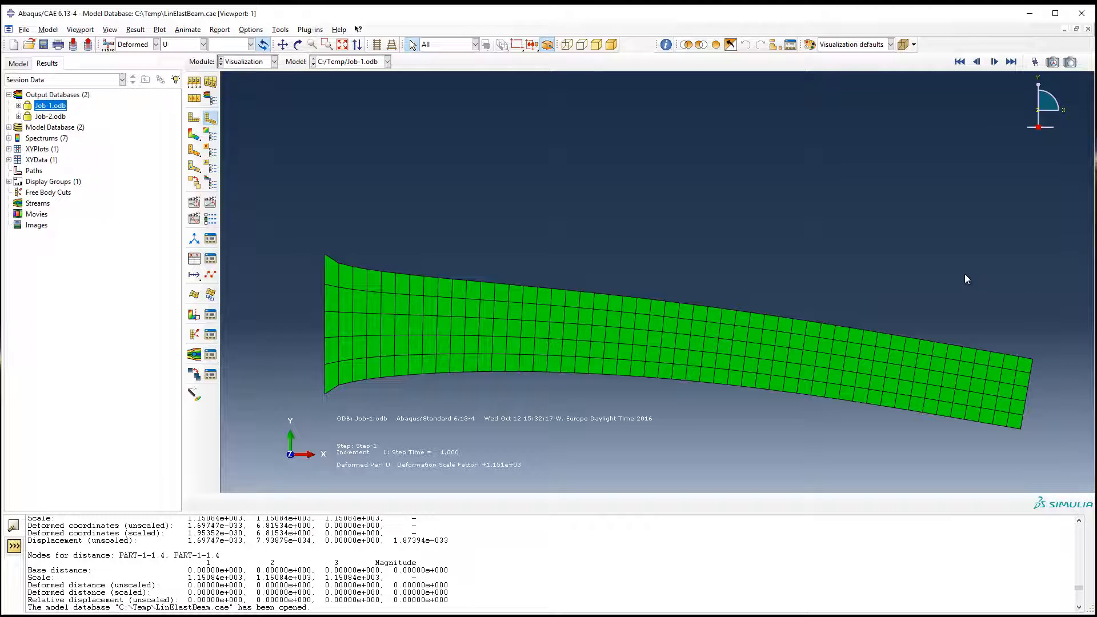
Step: Start XY data extraction from the Job-1 ODB field output, with spatial displacement component U2 at the Unique Nodal position
{"action": "left_click", "coordinate": [194, 260]}
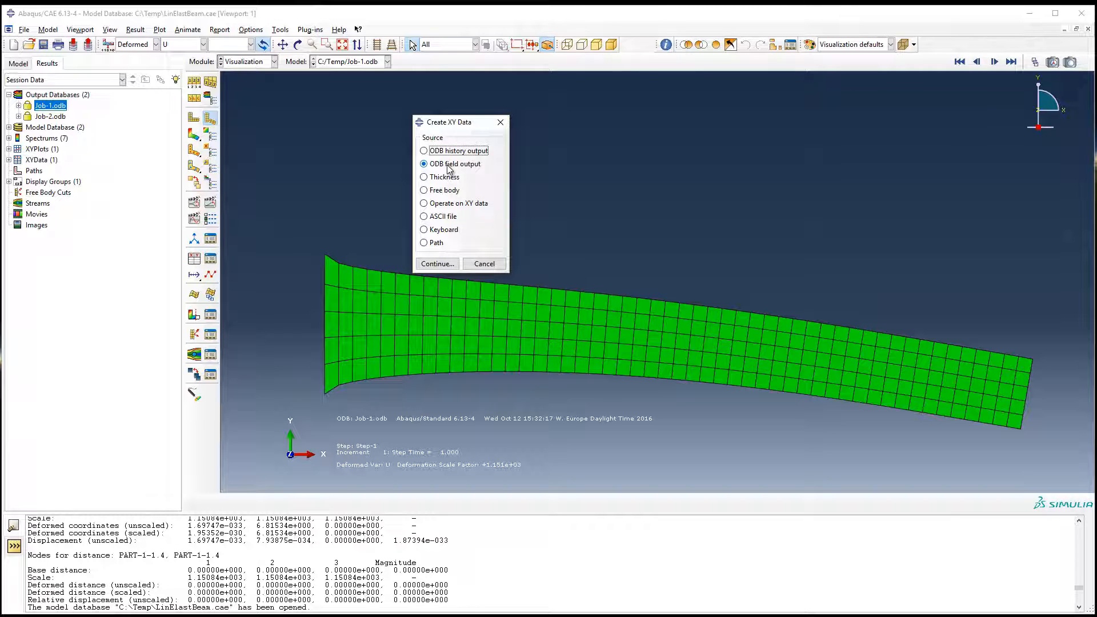
{"action": "left_click", "coordinate": [440, 264]}
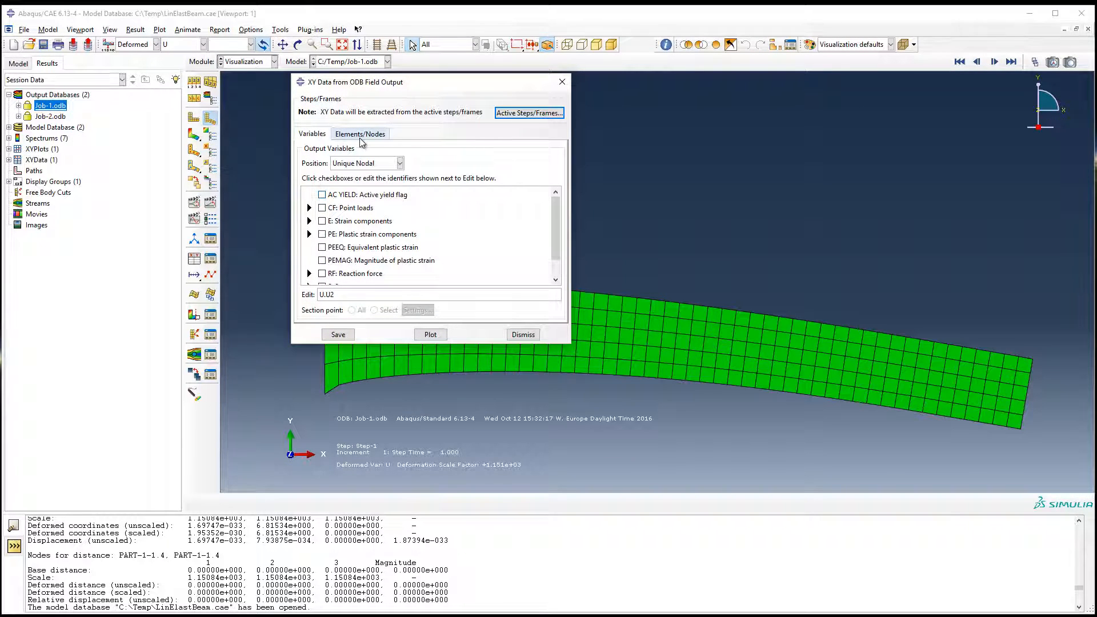
{"action": "scroll", "coordinate": [375, 226], "scroll_direction": "down", "scroll_amount": 2}
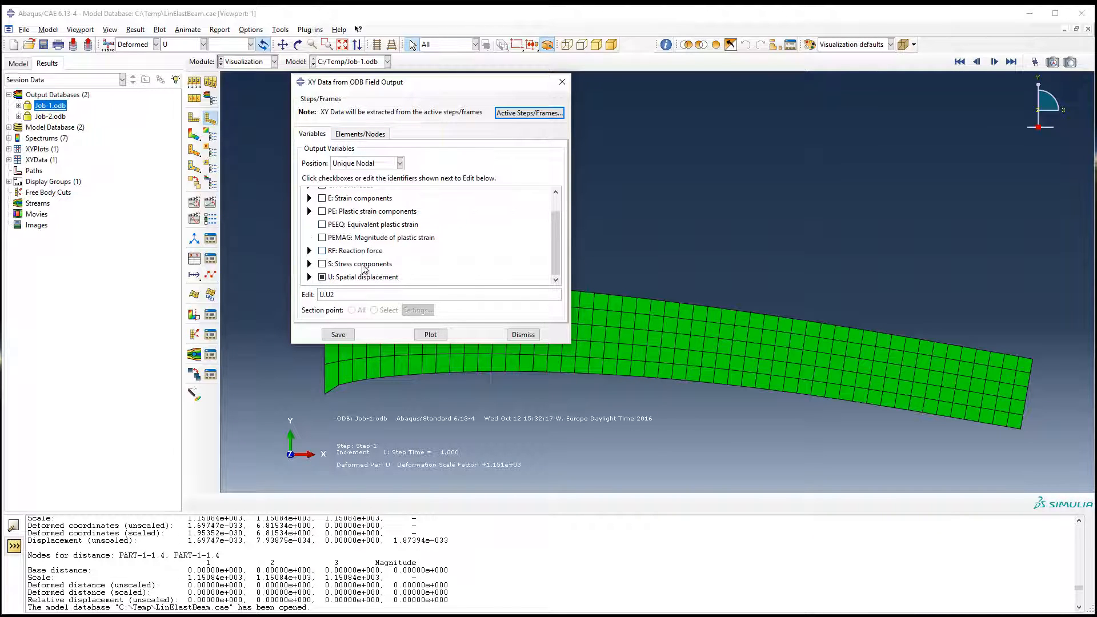
{"action": "left_click", "coordinate": [309, 277]}
{"action": "scroll", "coordinate": [313, 275], "scroll_direction": "down", "scroll_amount": 1}
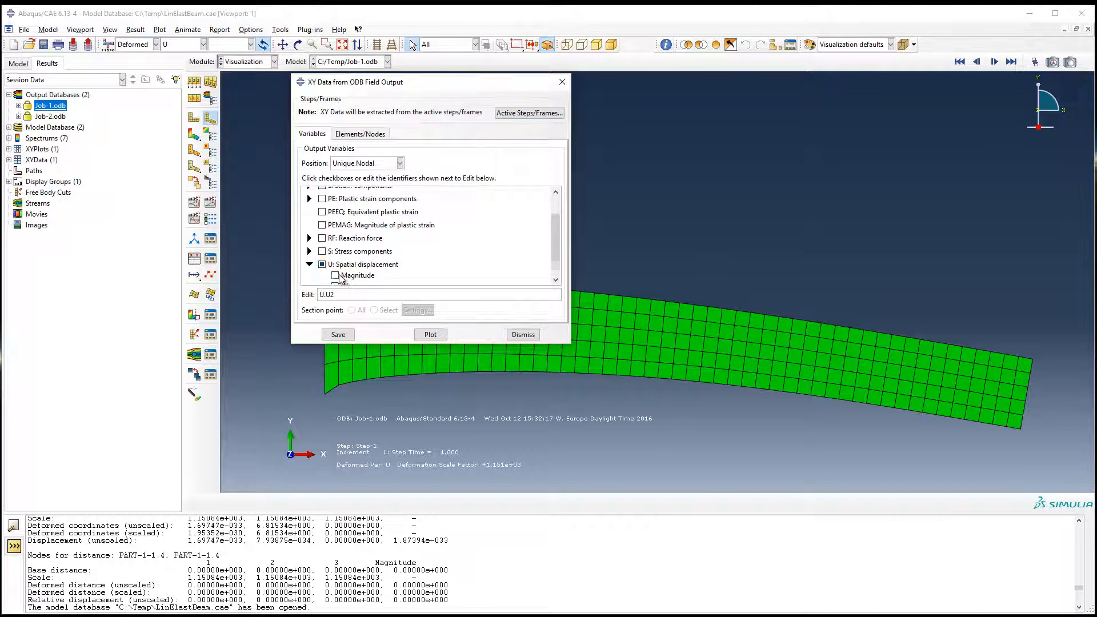
{"action": "left_click", "coordinate": [335, 277]}
{"action": "left_click", "coordinate": [336, 277]}
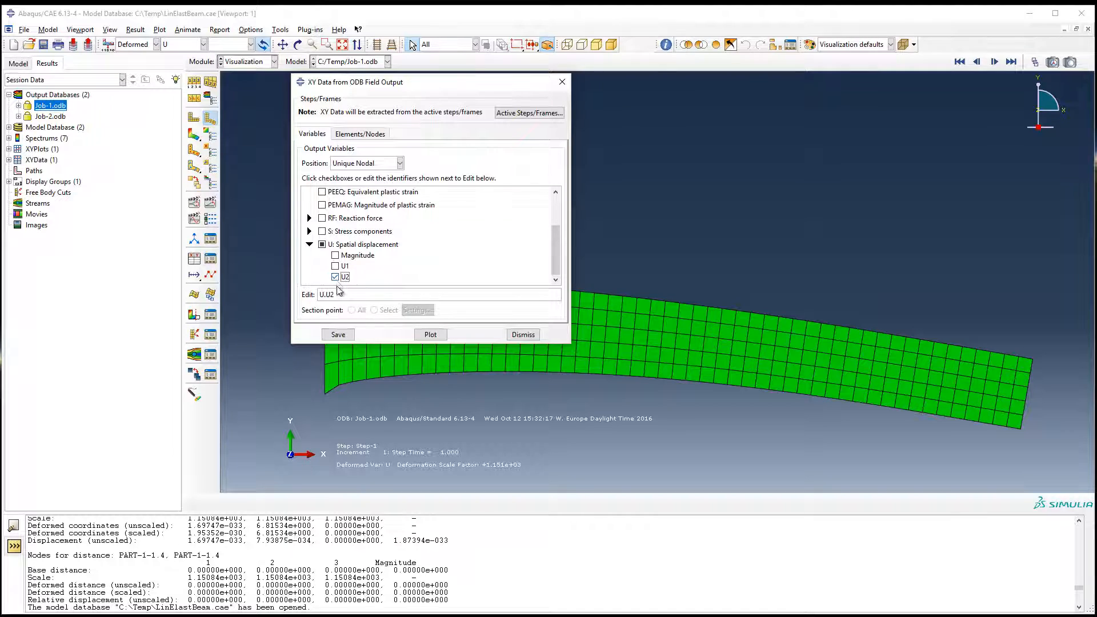
{"action": "scroll", "coordinate": [442, 248], "scroll_direction": "up", "scroll_amount": 5}
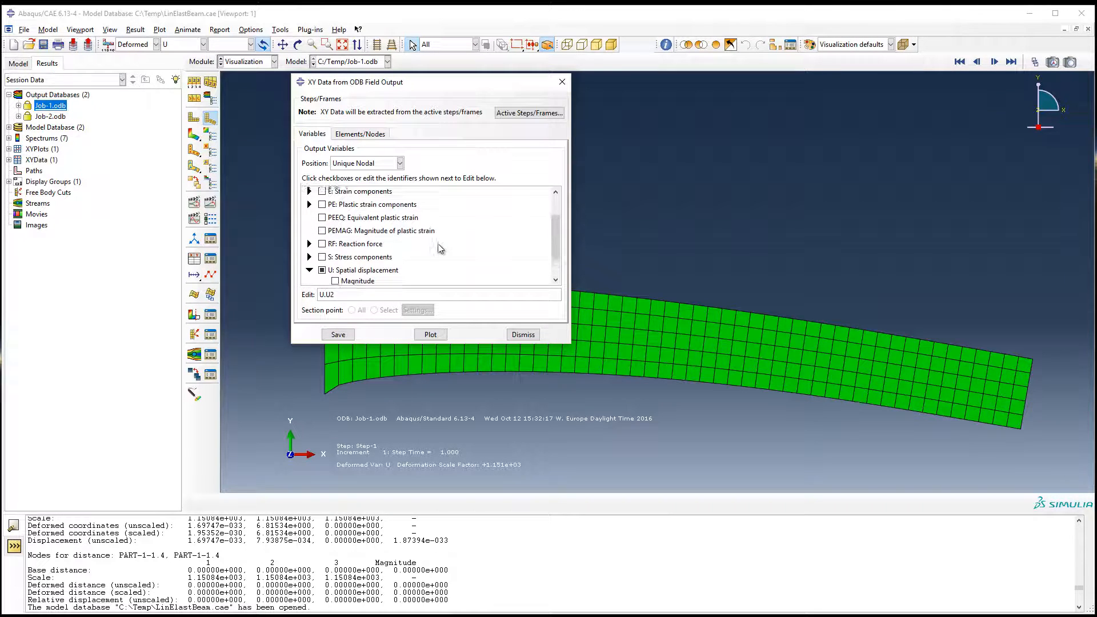
Step: Pick the upper corner node at the beam's free end in the viewport, plot its U2 displacement over time and close the extraction dialog
{"action": "left_click", "coordinate": [360, 134]}
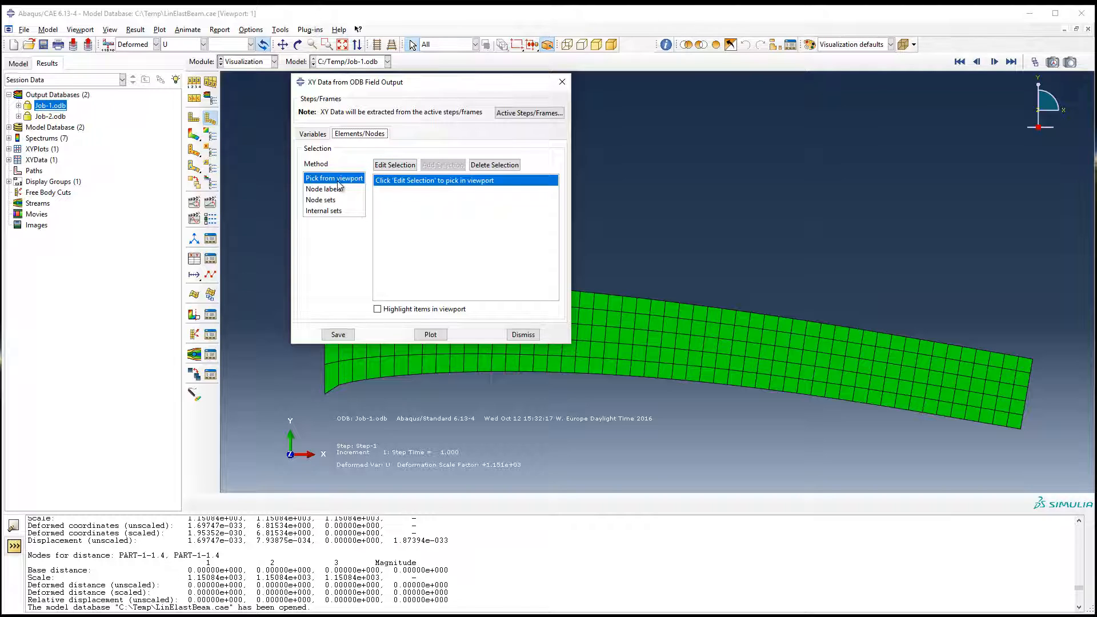
{"action": "left_click", "coordinate": [1032, 358]}
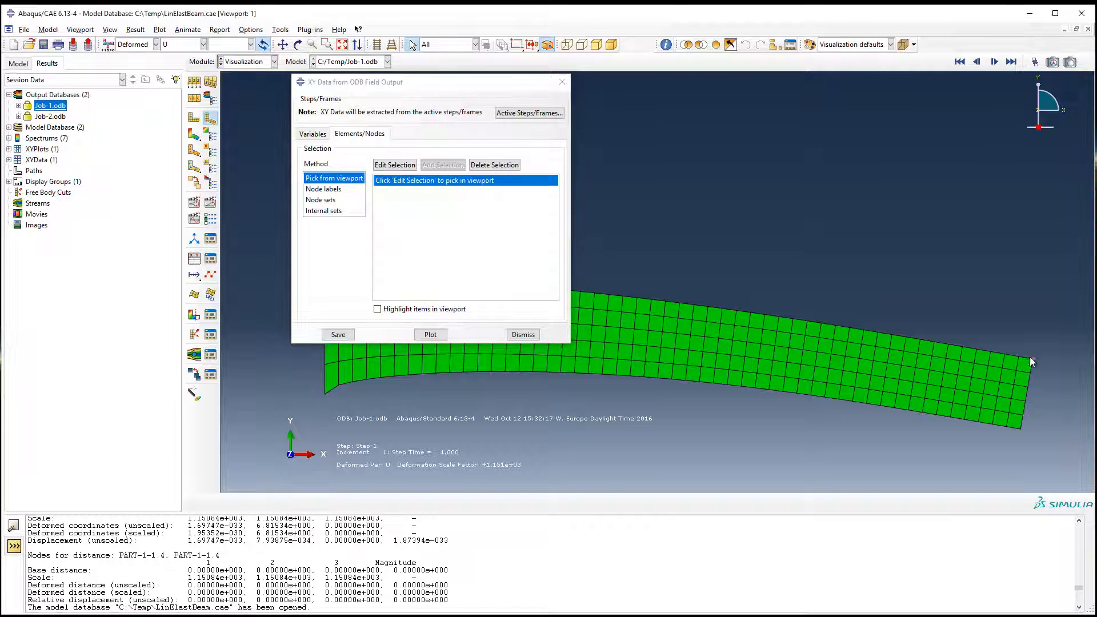
{"action": "left_click", "coordinate": [398, 166]}
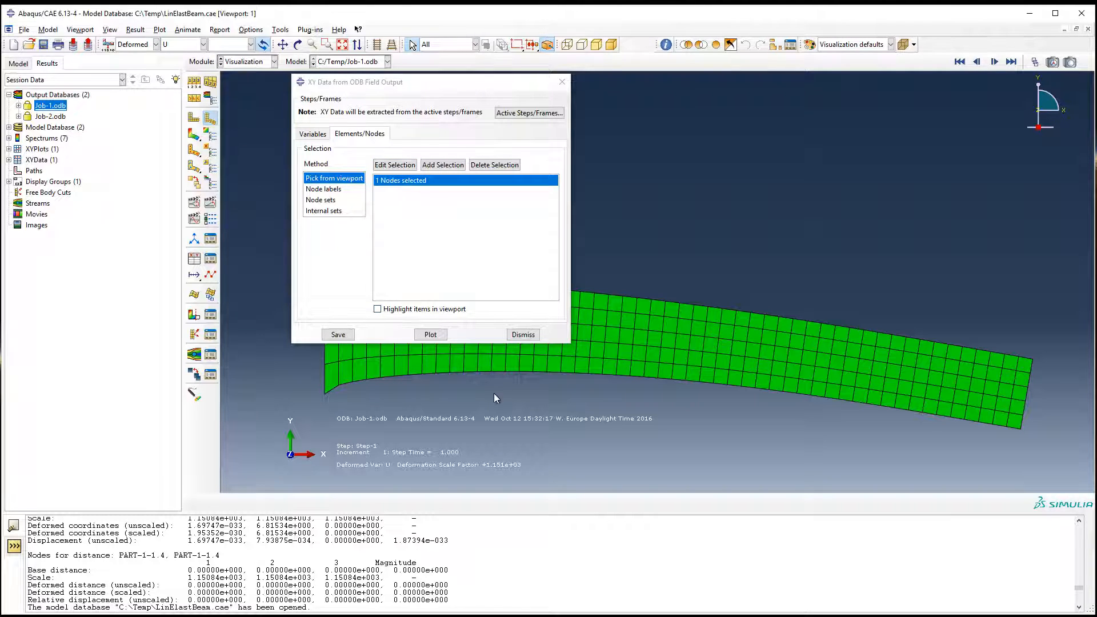
{"action": "left_click", "coordinate": [430, 334]}
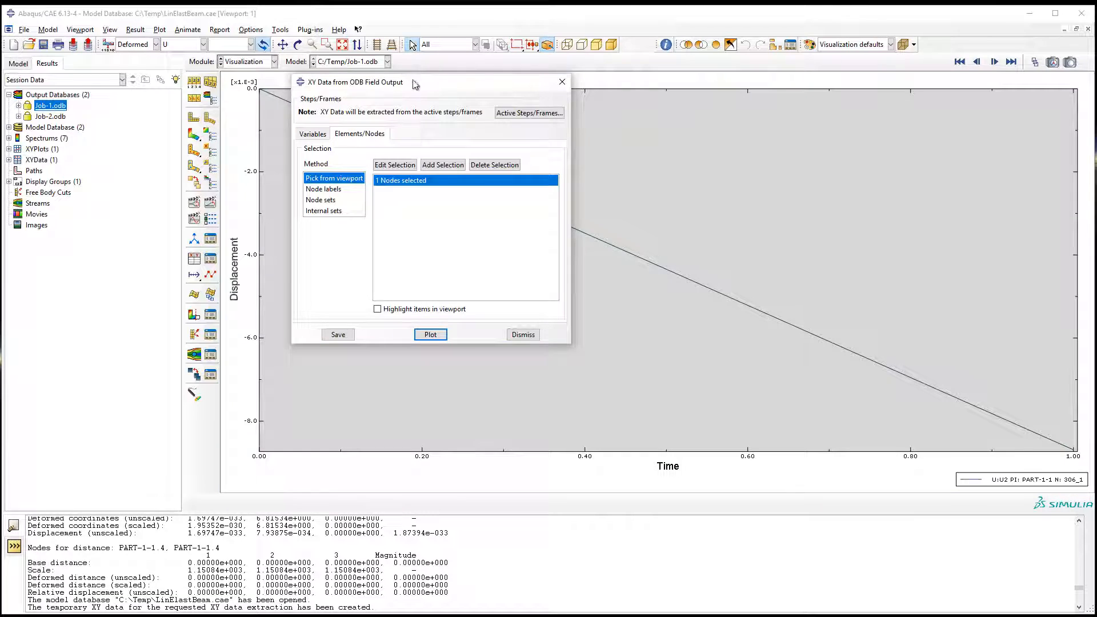
{"action": "mouse_move", "coordinate": [415, 84]}
{"action": "left_mouse_down"}
{"action": "mouse_move", "coordinate": [713, 186]}
{"action": "mouse_move", "coordinate": [481, 209]}
{"action": "mouse_move", "coordinate": [486, 197]}
{"action": "left_mouse_up"}
{"action": "left_click", "coordinate": [639, 194]}
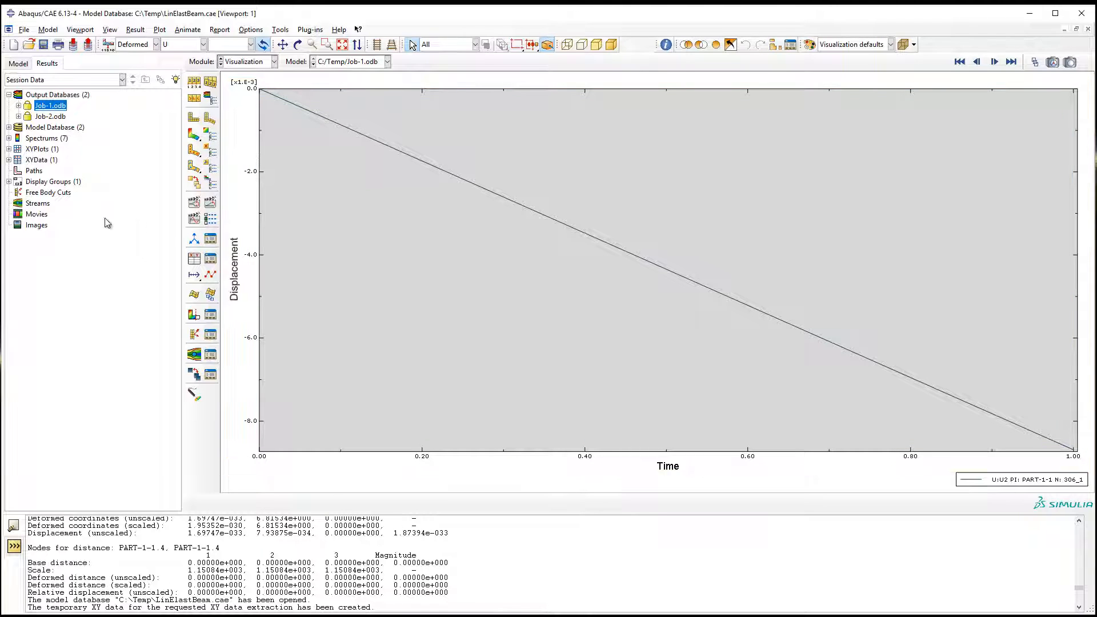
Step: Display the Job-2.odb results as contours on the deformed shape, with point loads CF as the primary variable
{"action": "double_click", "coordinate": [58, 116]}
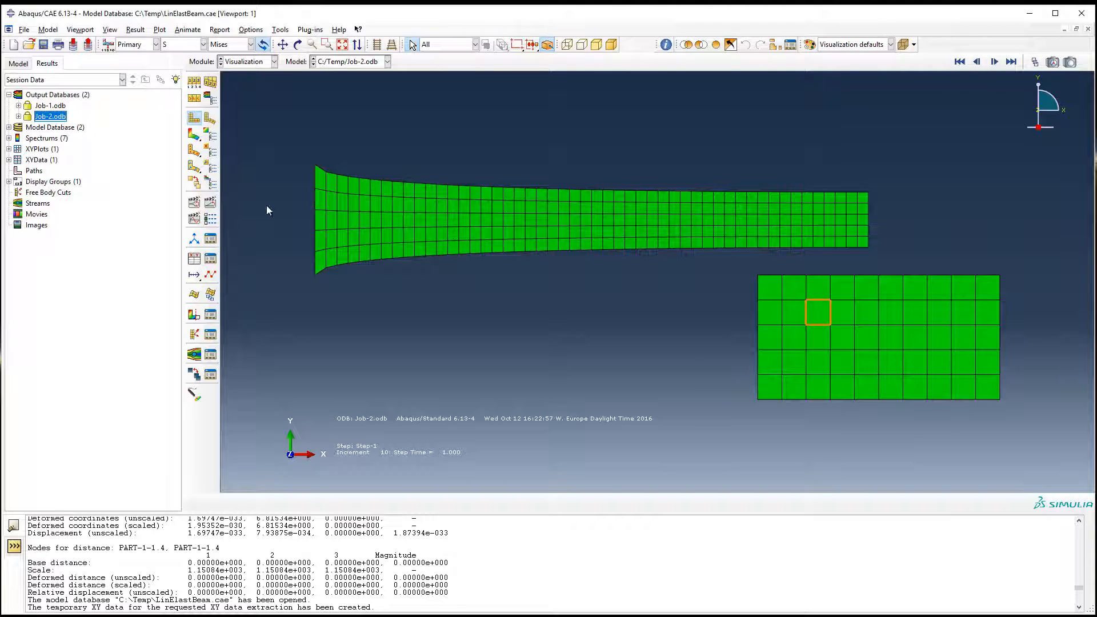
{"action": "left_click", "coordinate": [194, 135]}
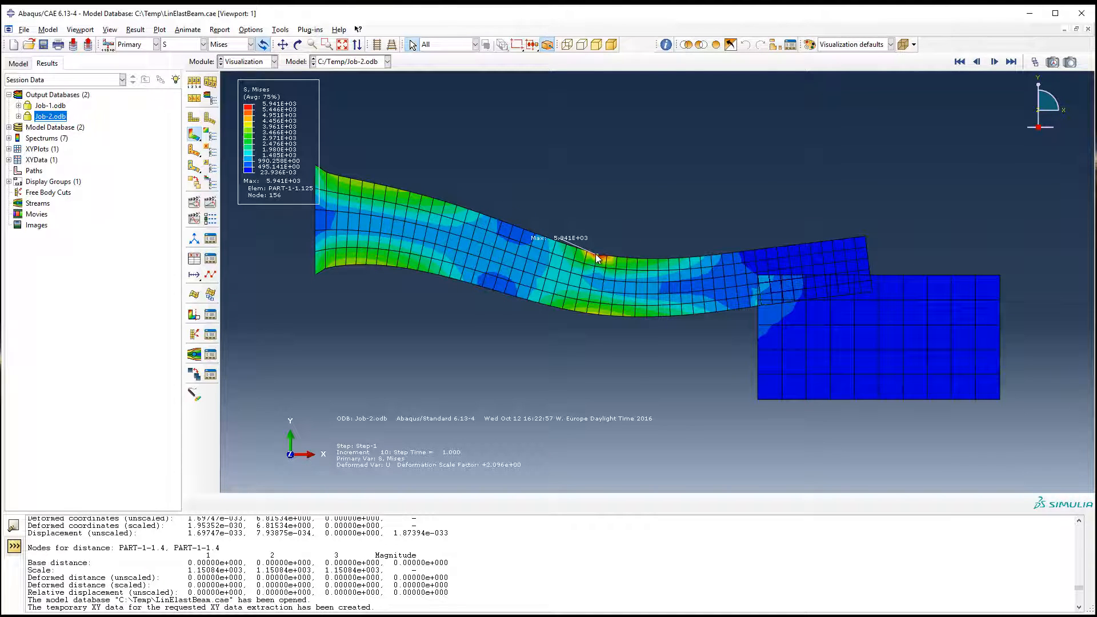
{"action": "left_click", "coordinate": [183, 44]}
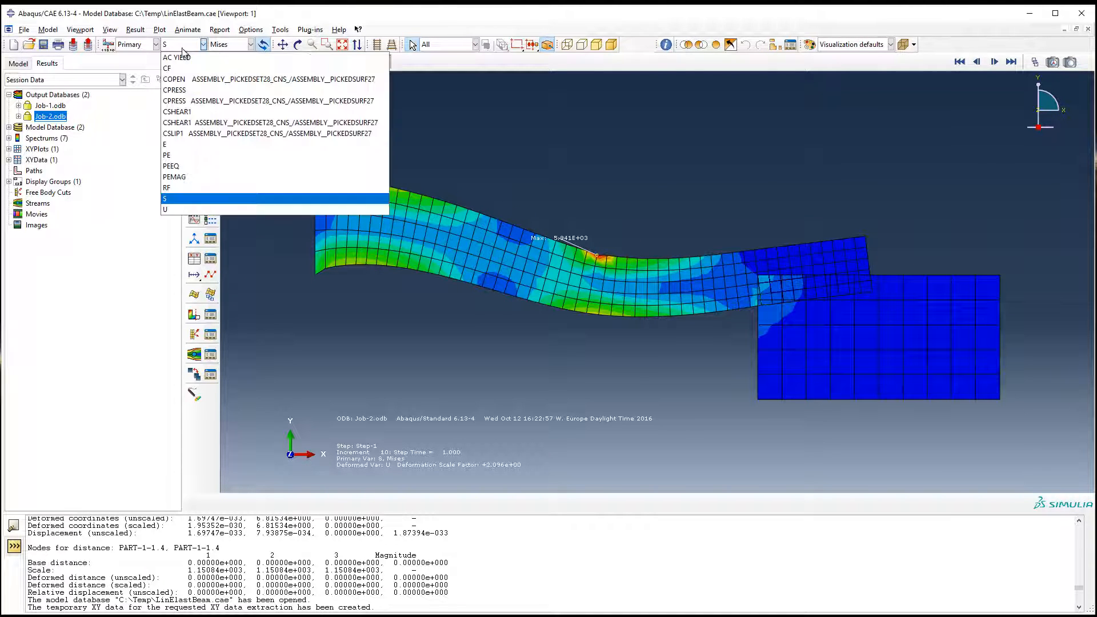
{"action": "left_click", "coordinate": [180, 68]}
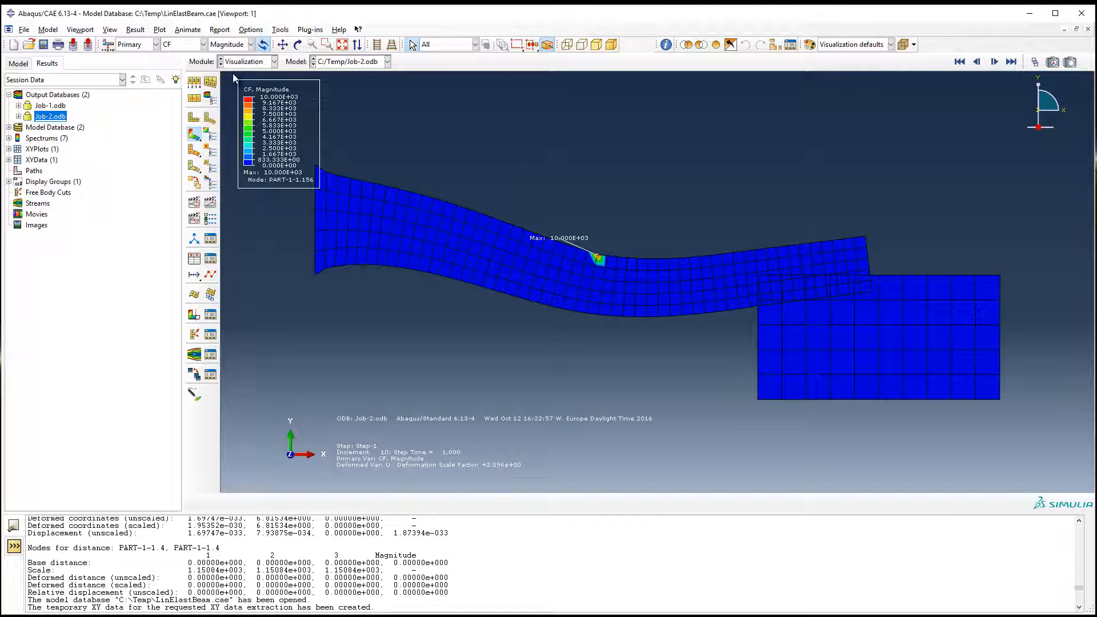
Step: Set a uniform deformation scale factor of 1 and switch the contour variable to Mises stress S
{"action": "left_click", "coordinate": [194, 84]}
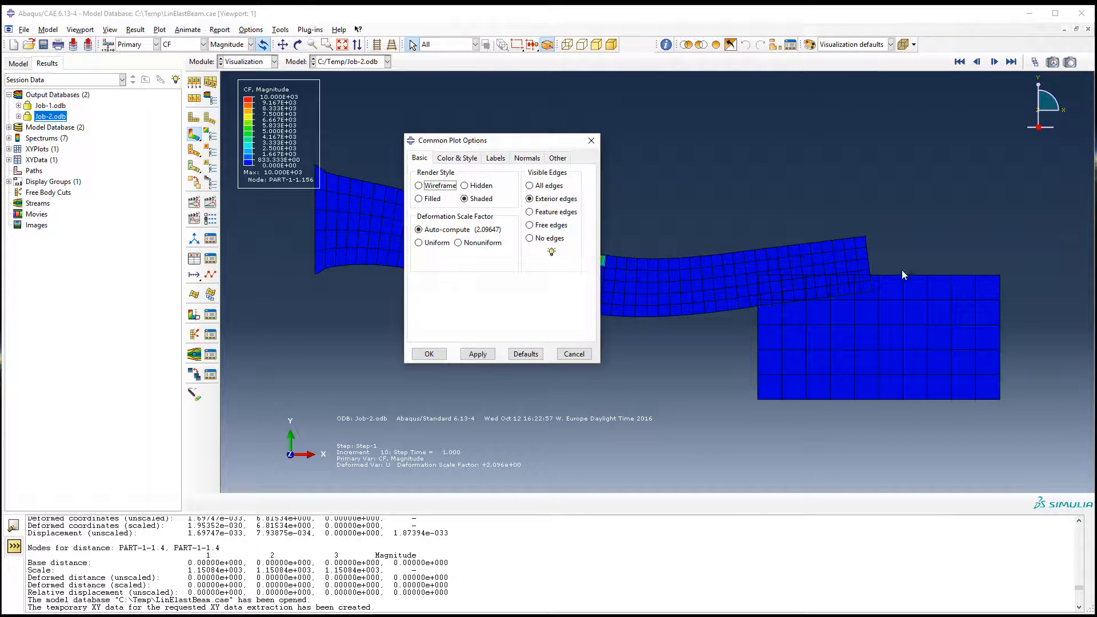
{"action": "left_click", "coordinate": [432, 242]}
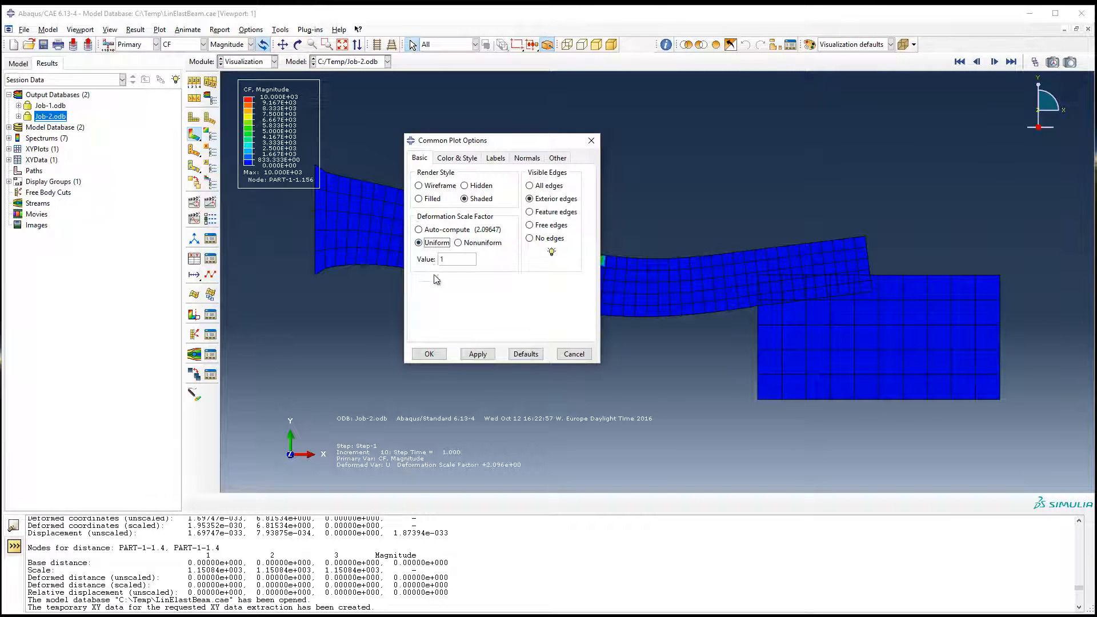
{"action": "left_click", "coordinate": [437, 355]}
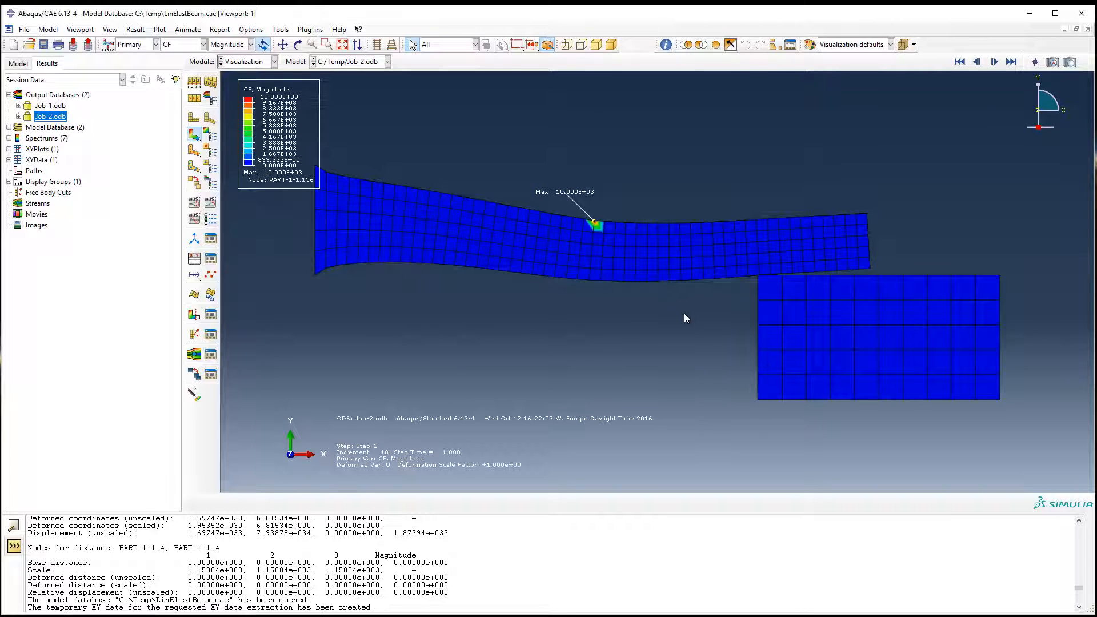
{"action": "left_click", "coordinate": [186, 44]}
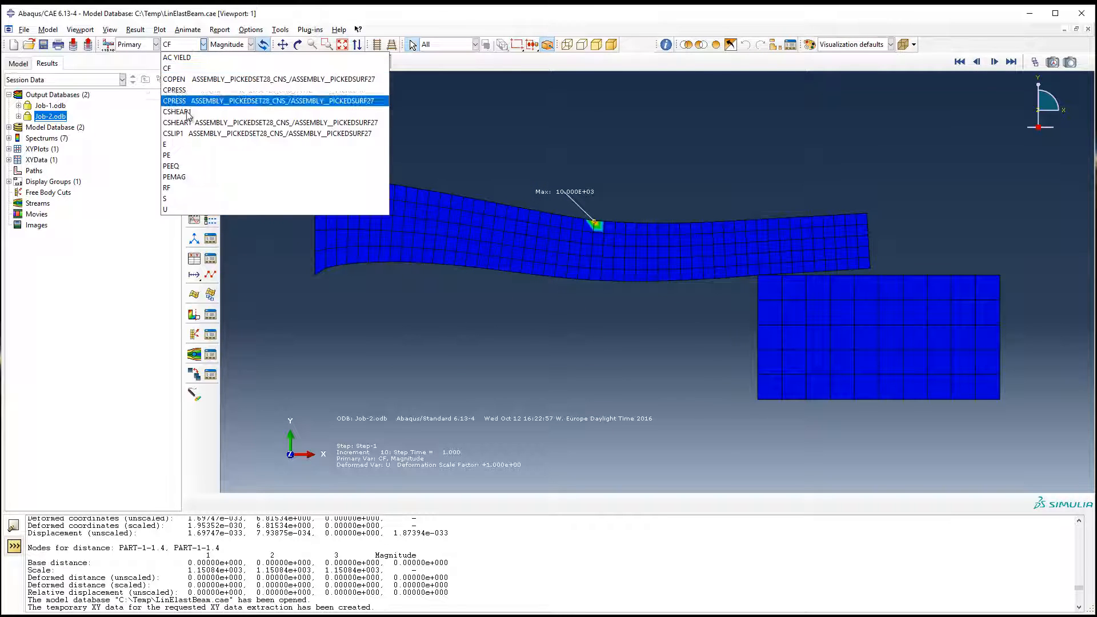
{"action": "left_click", "coordinate": [173, 199]}
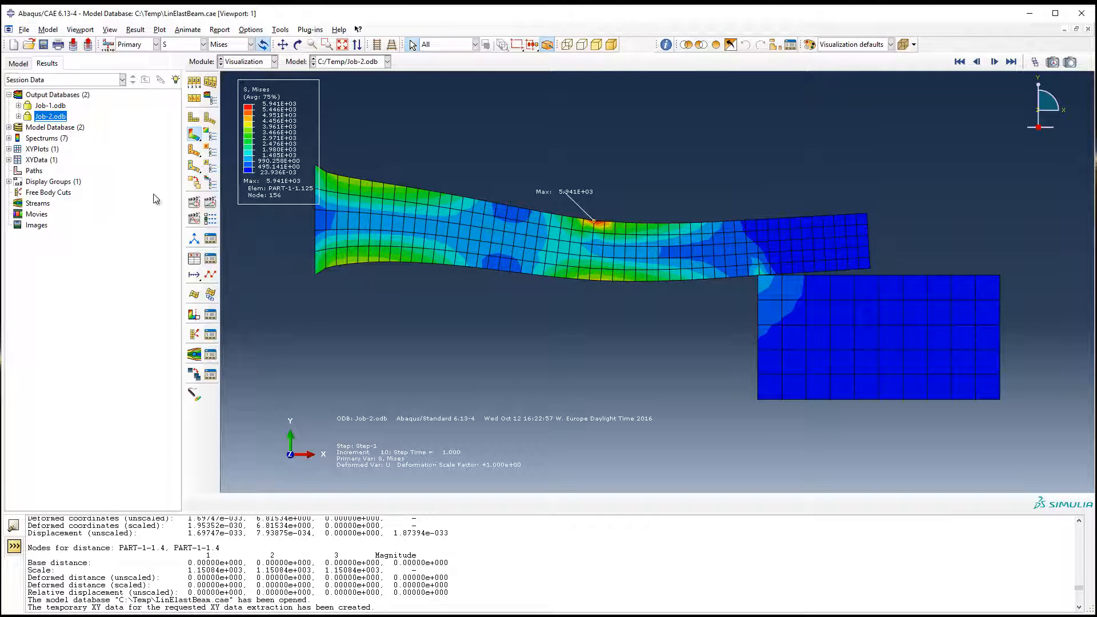
Step: Start XY data extraction from the Job-2 ODB field output and look through its Unique Nodal output variables
{"action": "left_click", "coordinate": [194, 258]}
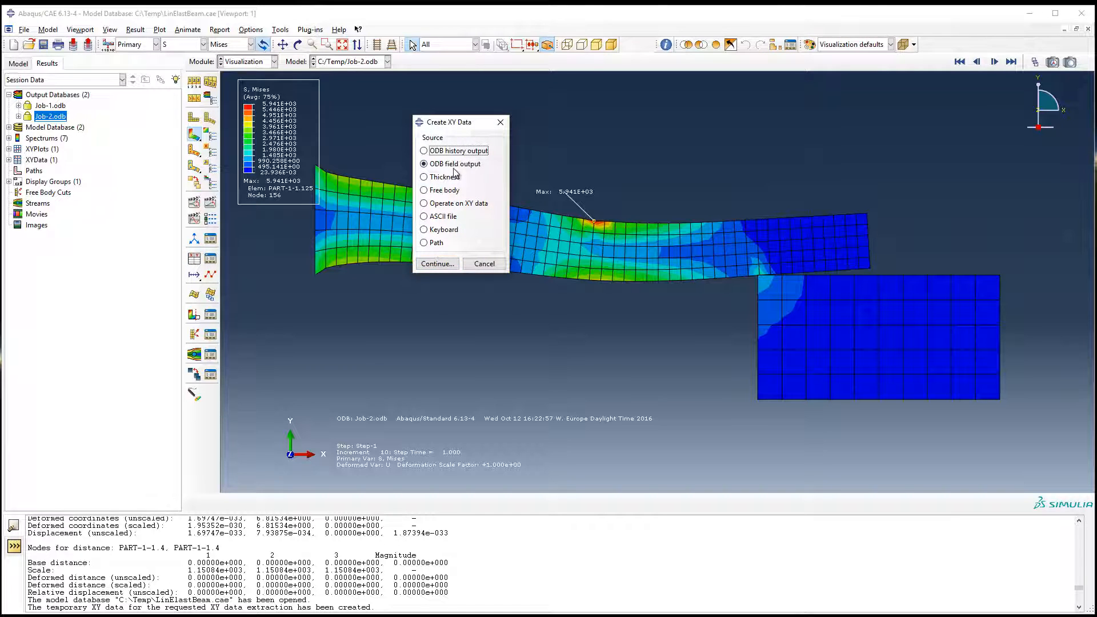
{"action": "left_click", "coordinate": [436, 264]}
{"action": "scroll", "coordinate": [454, 383], "scroll_direction": "down", "scroll_amount": 2}
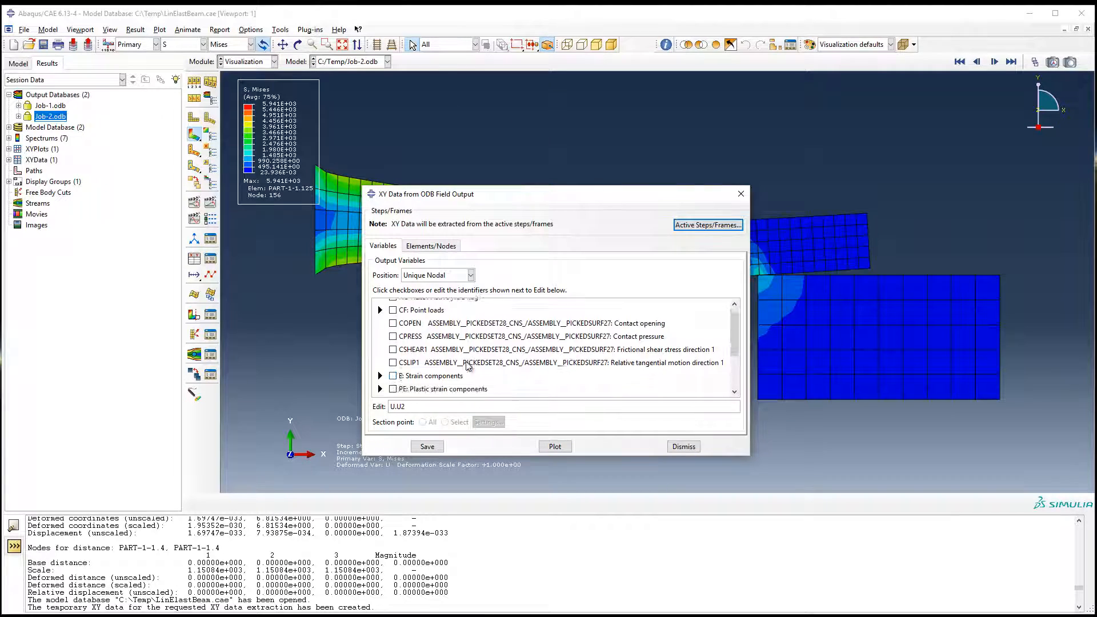
{"action": "scroll", "coordinate": [454, 387], "scroll_direction": "down", "scroll_amount": 1}
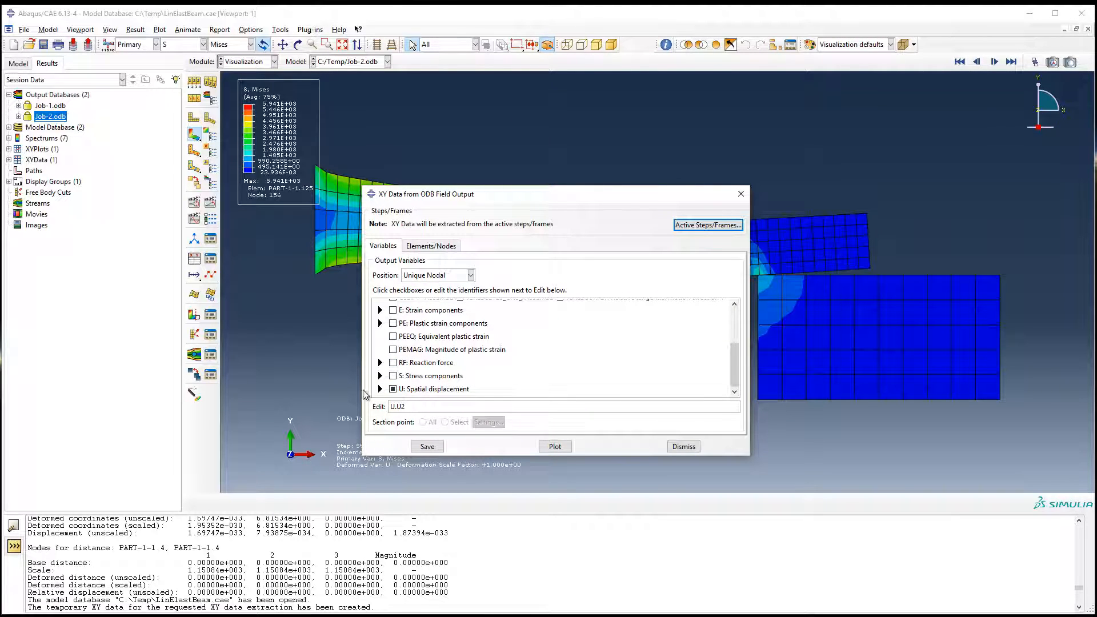
Step: Examine which output variables are offered at the Integration Point and Element Nodal positions
{"action": "left_click", "coordinate": [435, 276]}
{"action": "left_click", "coordinate": [426, 292]}
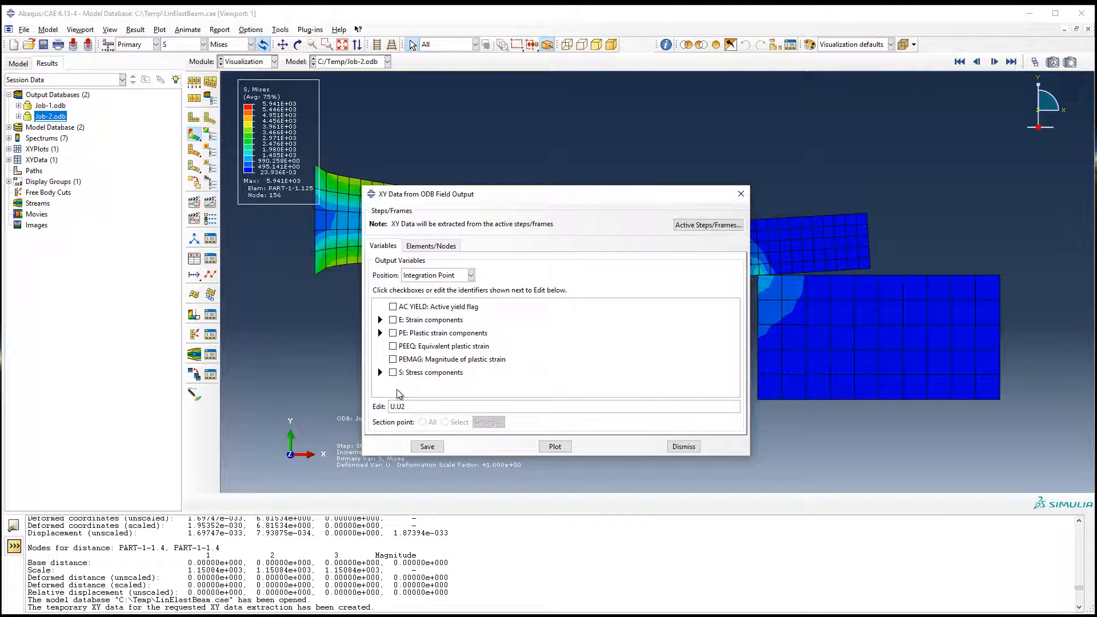
{"action": "left_click", "coordinate": [434, 275]}
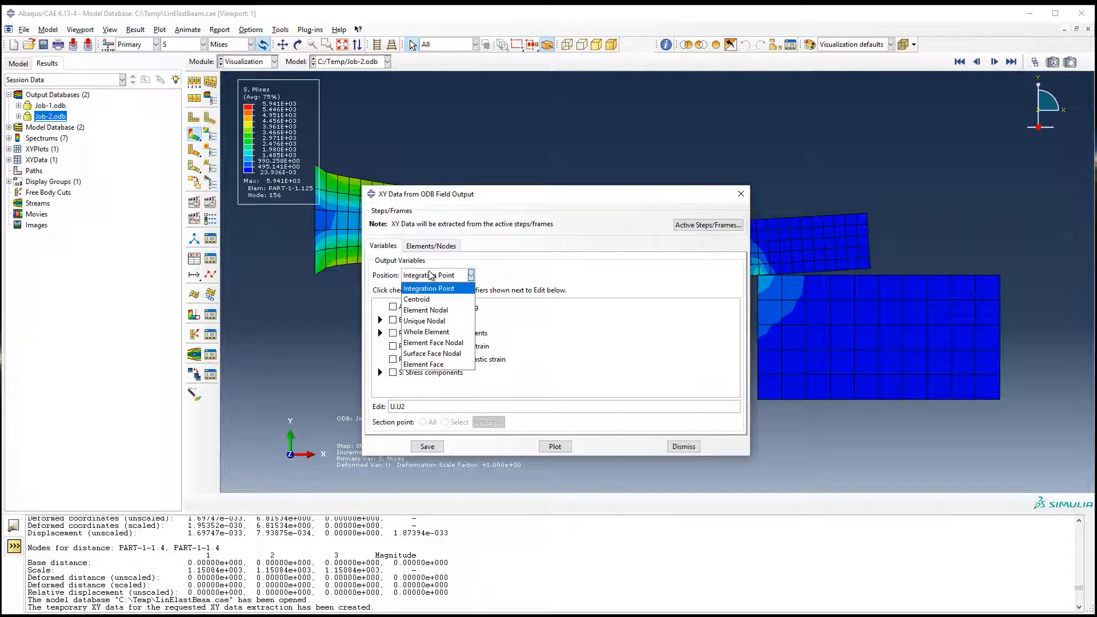
{"action": "left_click", "coordinate": [430, 313]}
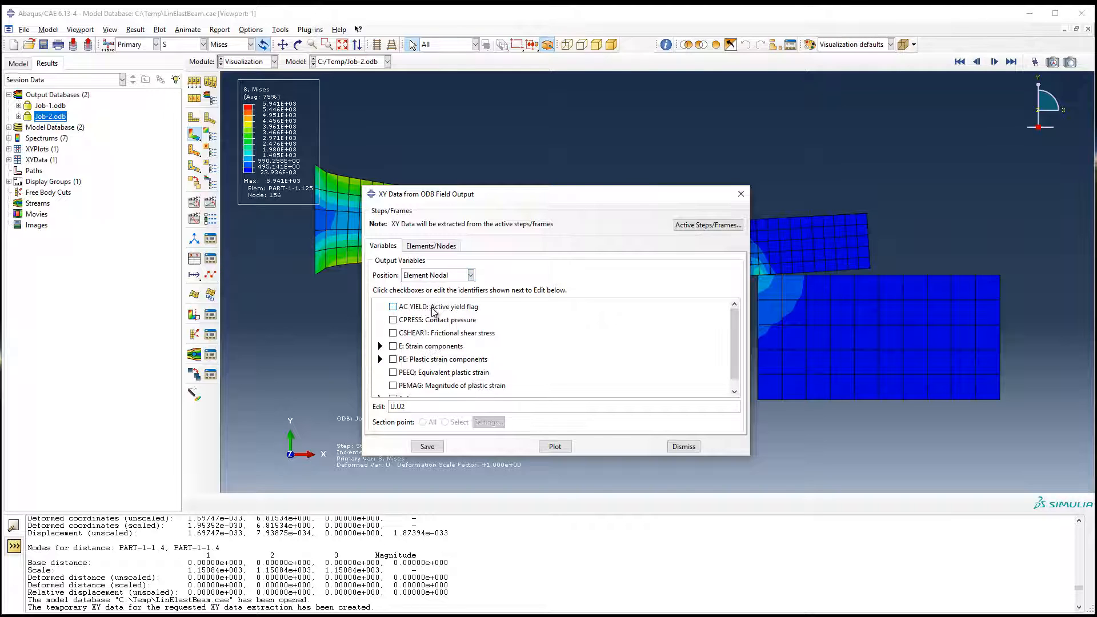
{"action": "scroll", "coordinate": [517, 346], "scroll_direction": "up", "scroll_amount": 1}
{"action": "scroll", "coordinate": [516, 345], "scroll_direction": "down", "scroll_amount": 1}
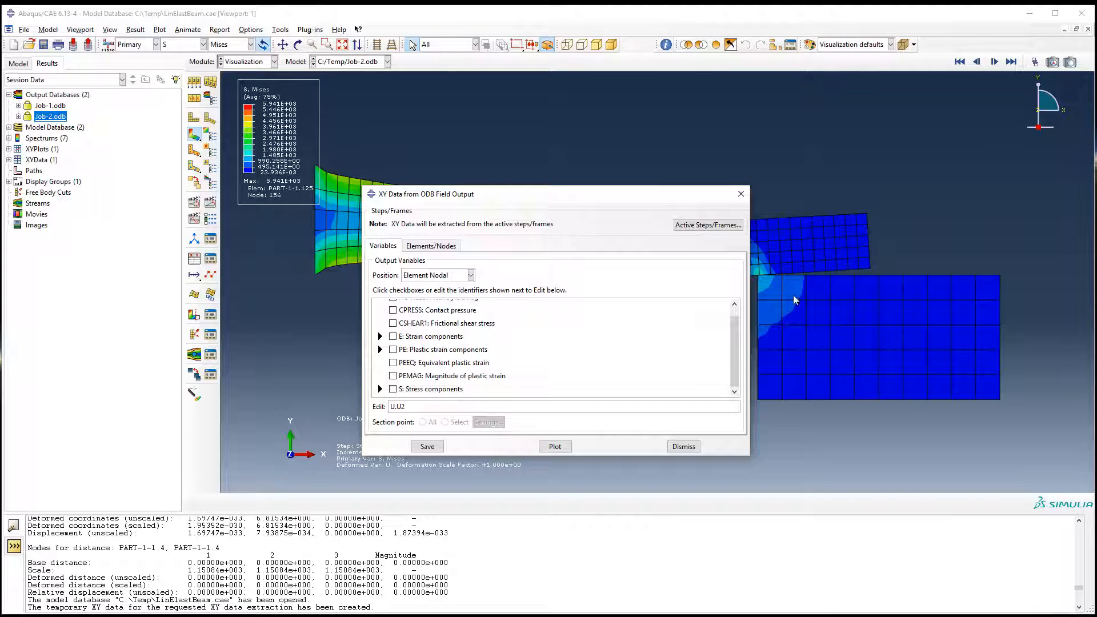
Step: Set the output position to Unique Nodal and expand spatial displacement to check that component U2 is chosen
{"action": "left_click", "coordinate": [433, 275]}
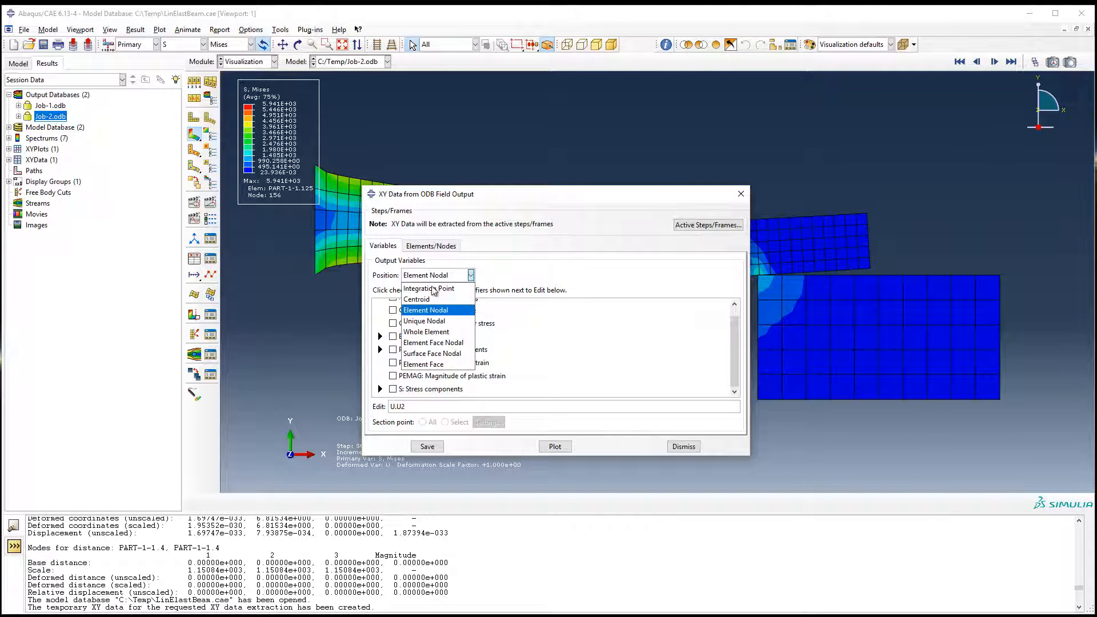
{"action": "left_click", "coordinate": [415, 323]}
{"action": "scroll", "coordinate": [394, 371], "scroll_direction": "down", "scroll_amount": 2}
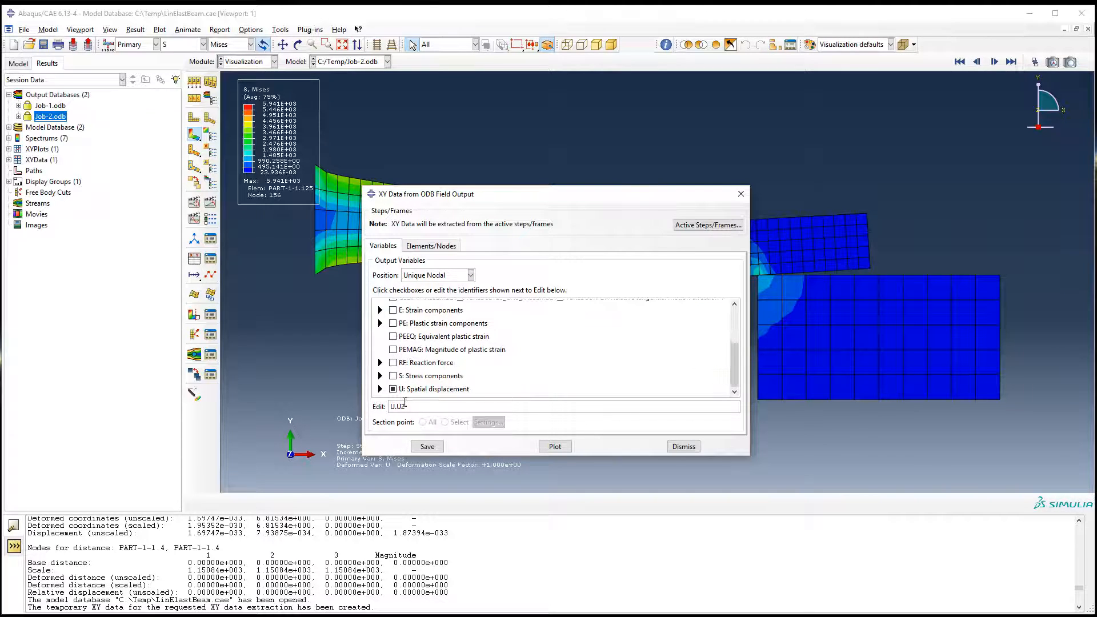
{"action": "left_click", "coordinate": [380, 389]}
{"action": "scroll", "coordinate": [394, 393], "scroll_direction": "down", "scroll_amount": 2}
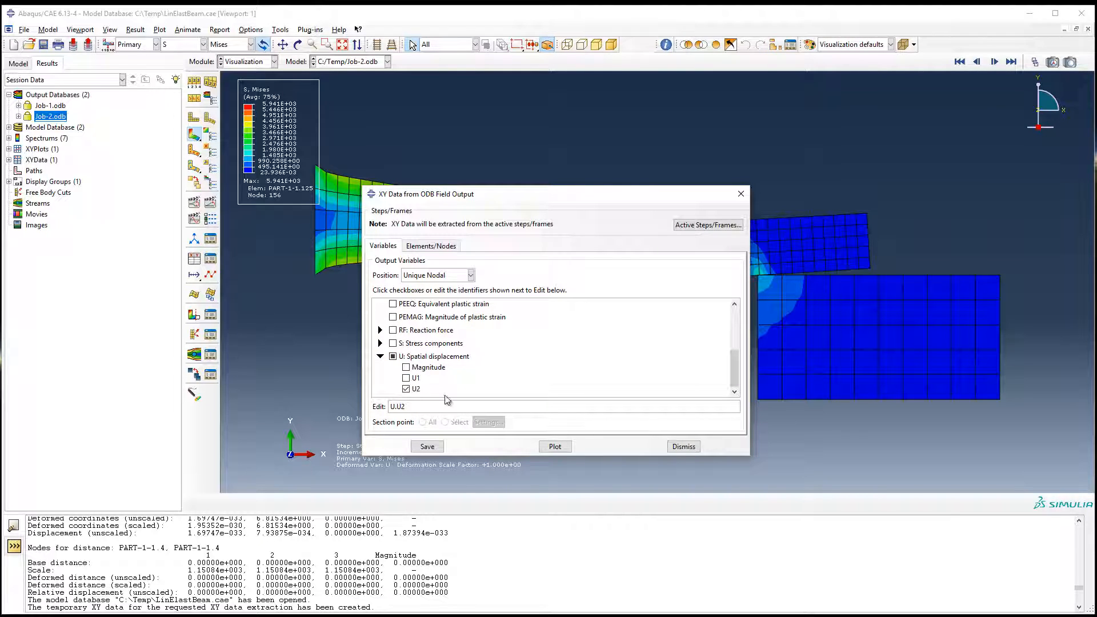
Step: Start a viewport node selection, pick the upper corner node at the beam's free end and enable highlighting of items in the viewport
{"action": "left_click", "coordinate": [433, 246]}
{"action": "left_click", "coordinate": [497, 280]}
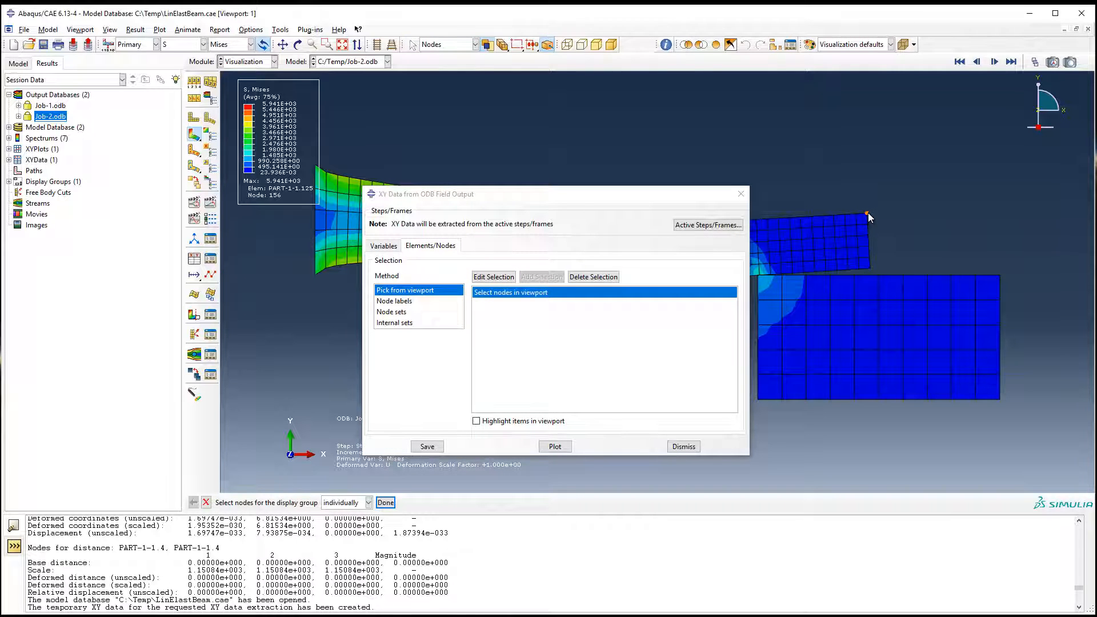
{"action": "left_click", "coordinate": [852, 226]}
{"action": "left_click", "coordinate": [501, 293]}
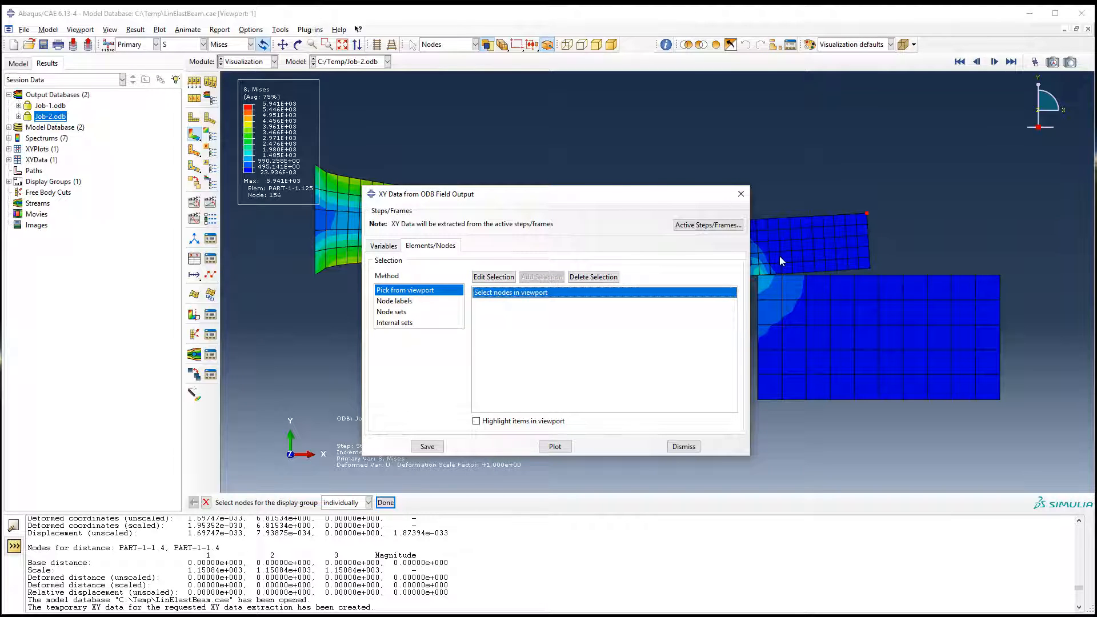
{"action": "left_click", "coordinate": [867, 214]}
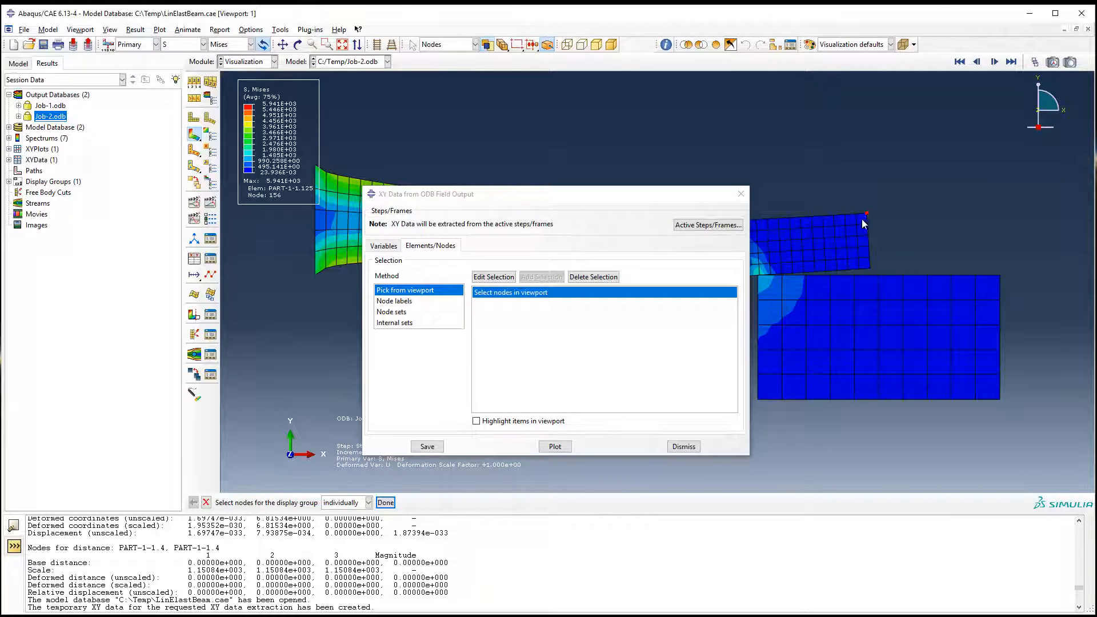
{"action": "left_click", "coordinate": [521, 421]}
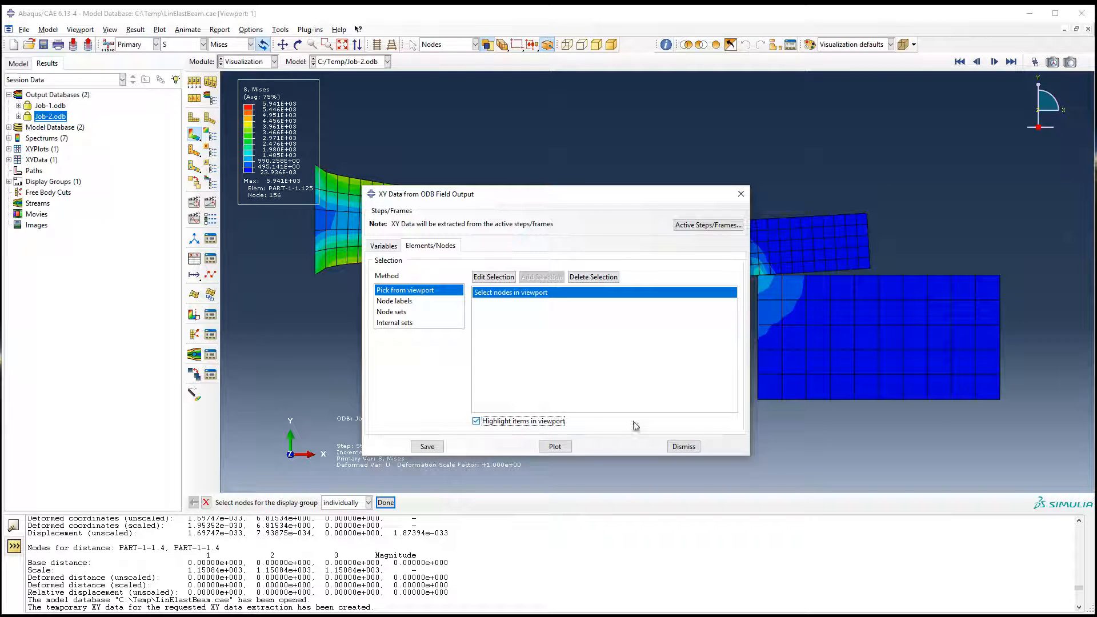
{"action": "left_click", "coordinate": [865, 213]}
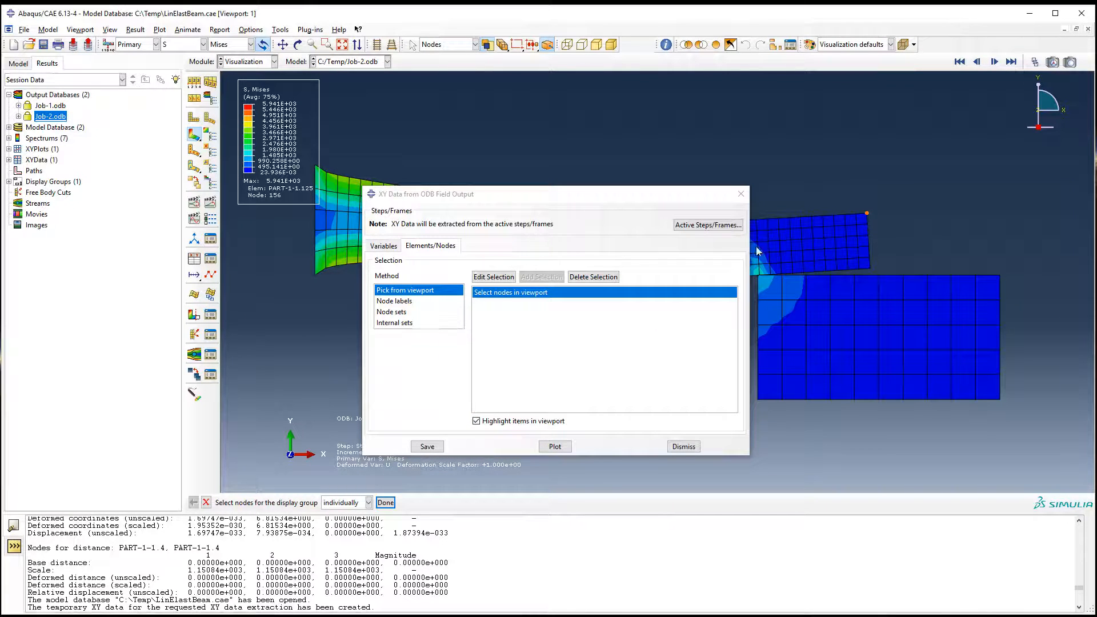
Step: Reselect the free-end upper corner node individually, confirm the selection, plot its U2 displacement over time and close the extraction dialog
{"action": "left_click", "coordinate": [493, 277]}
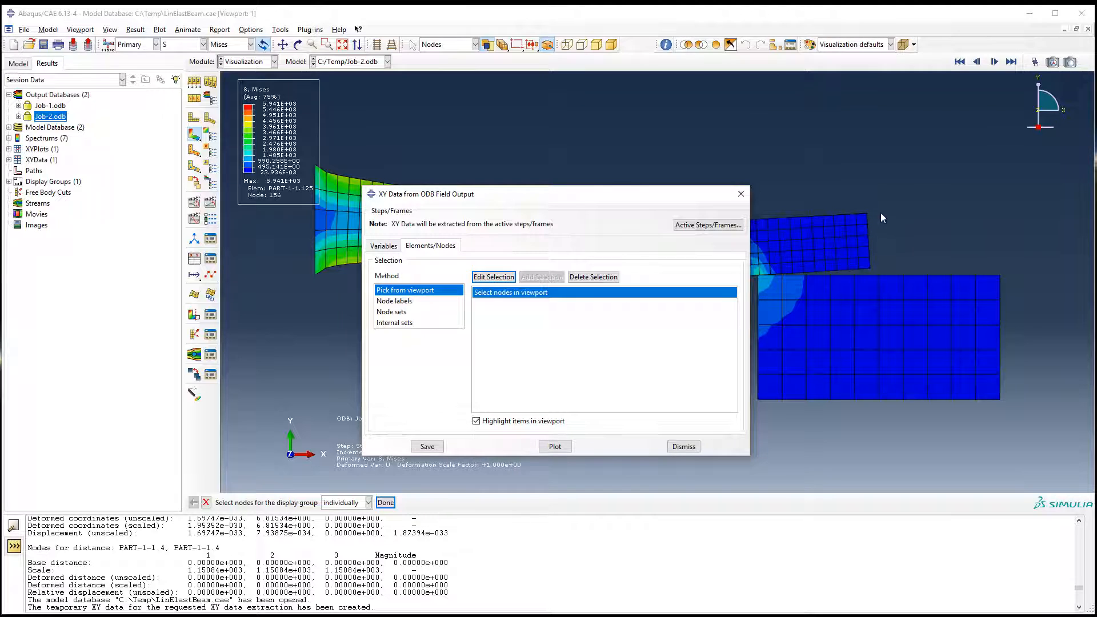
{"action": "left_click", "coordinate": [866, 214]}
{"action": "left_click", "coordinate": [493, 278]}
{"action": "left_click", "coordinate": [342, 502]}
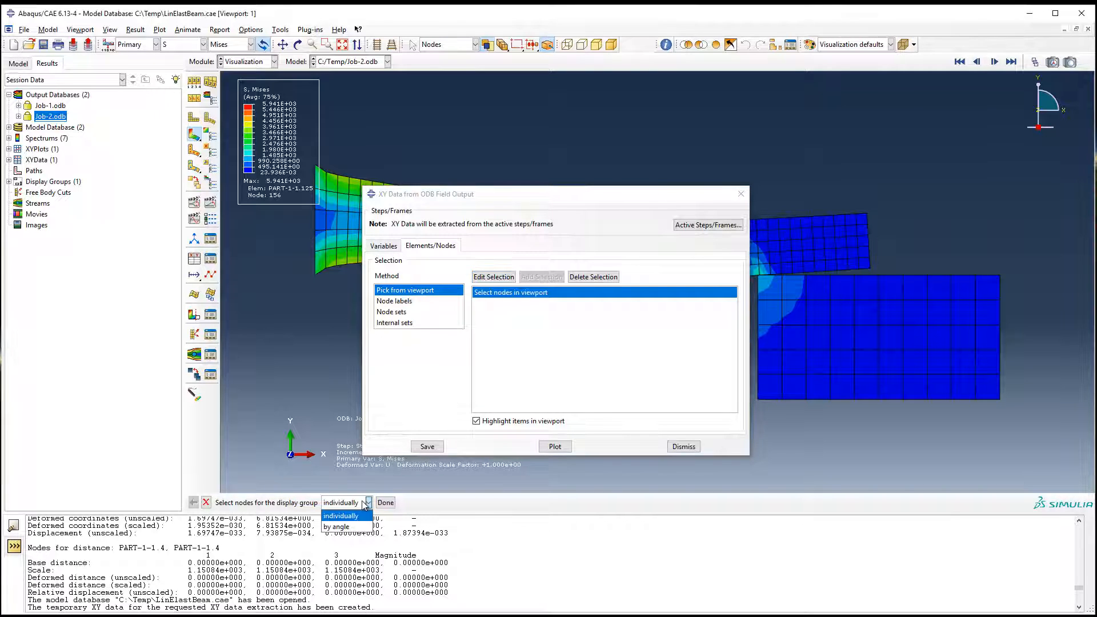
{"action": "left_click", "coordinate": [400, 496]}
{"action": "left_click", "coordinate": [394, 503]}
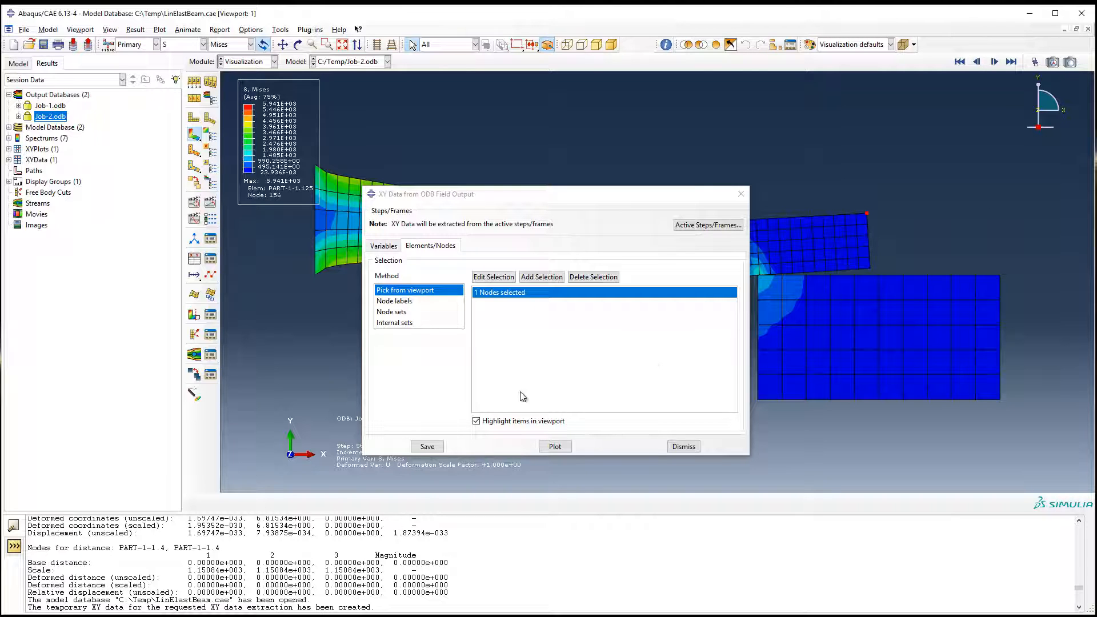
{"action": "left_click", "coordinate": [556, 450]}
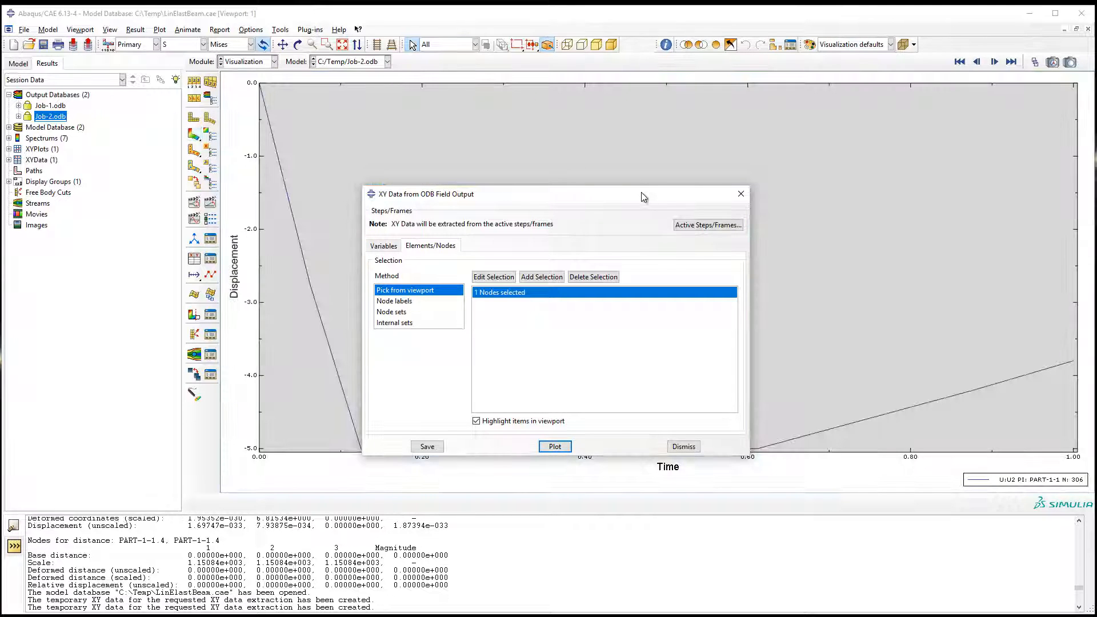
{"action": "left_click", "coordinate": [739, 196]}
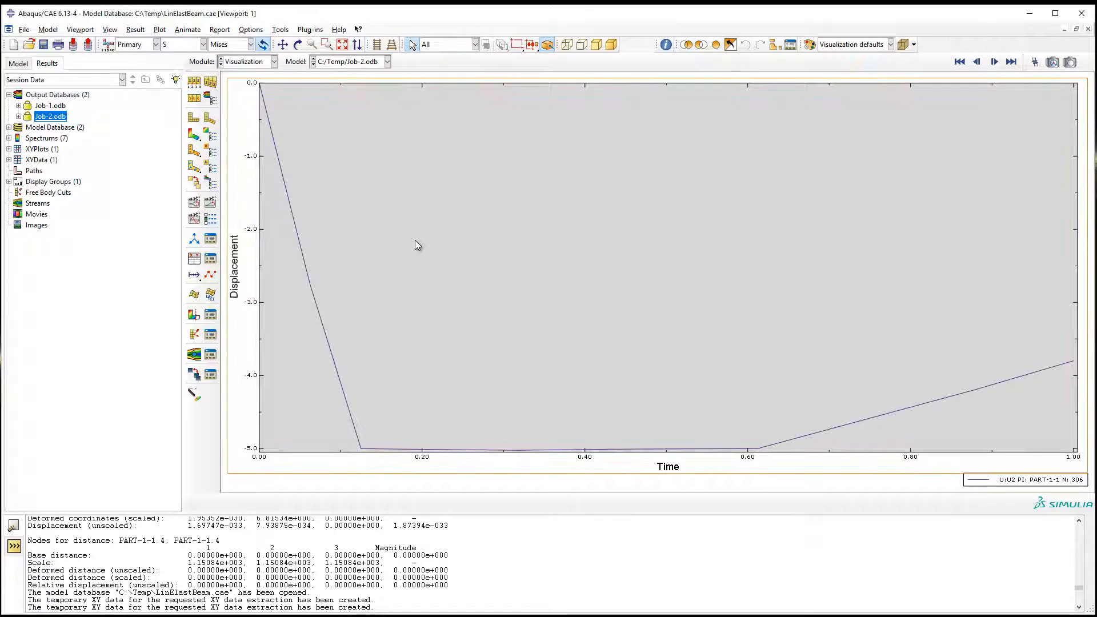